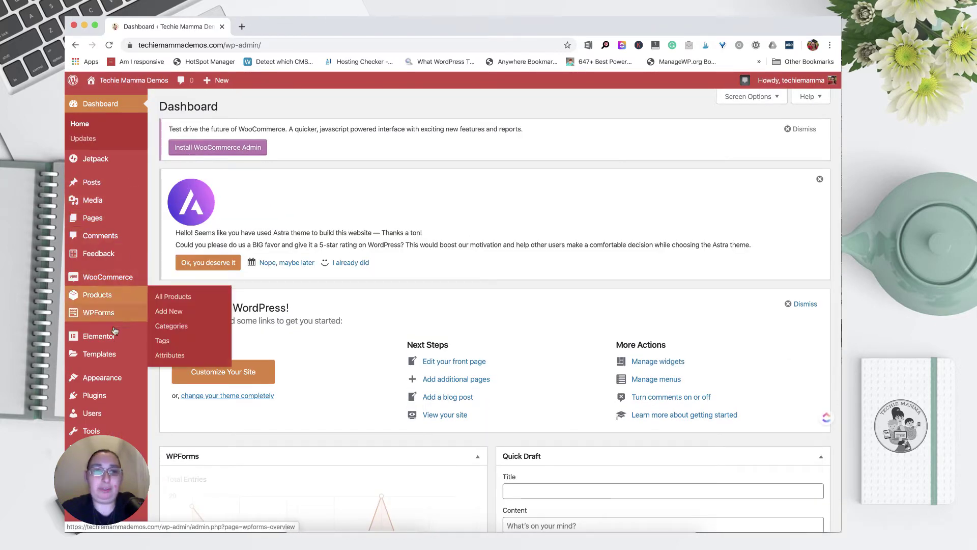
Search for "site kit" among the plugins available to add to the WordPress site.
mouse_move(110, 358)
mouse_move(109, 399)
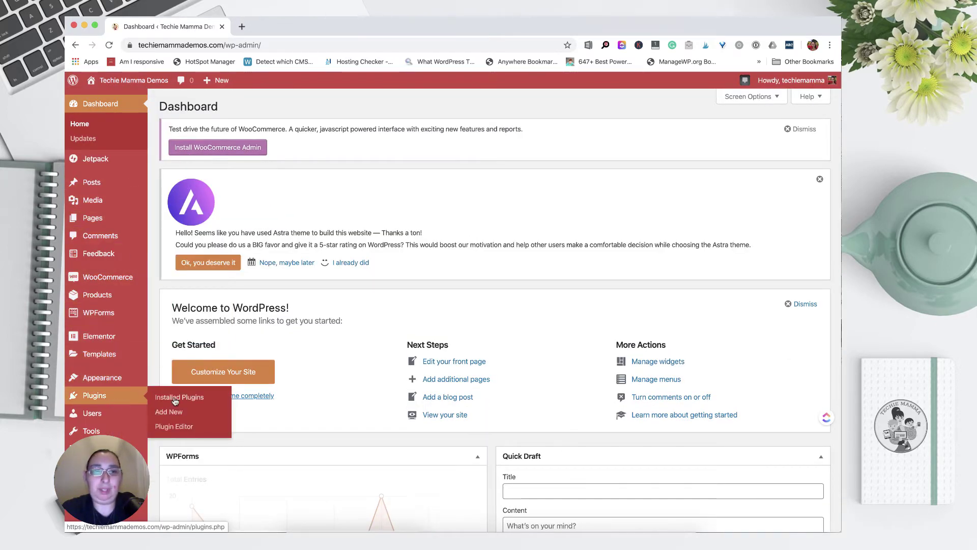
left_click(173, 415)
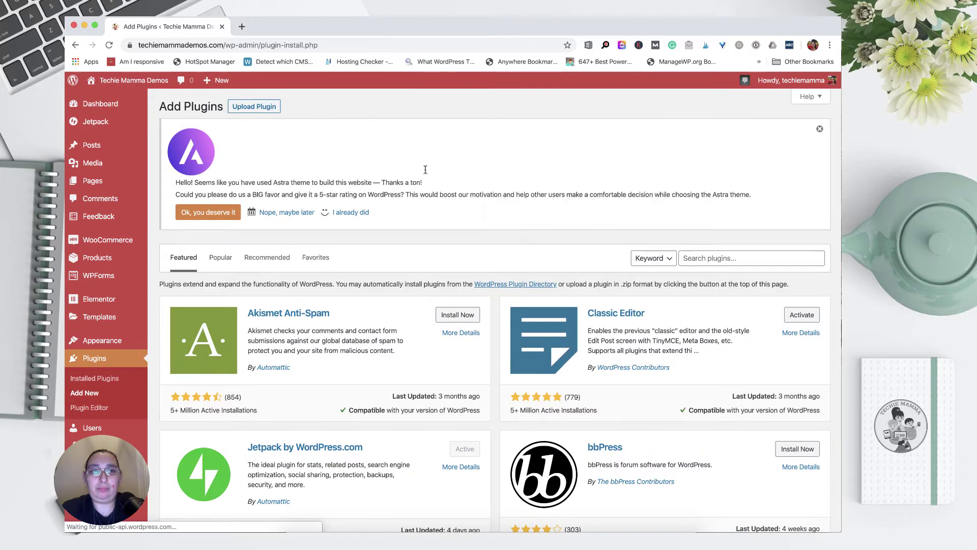
left_click(705, 258)
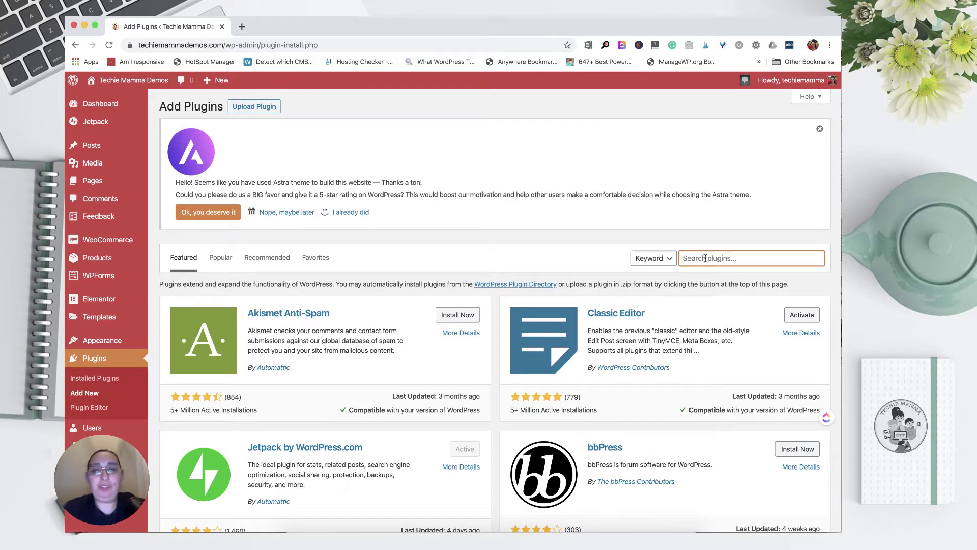
type("sitekit")
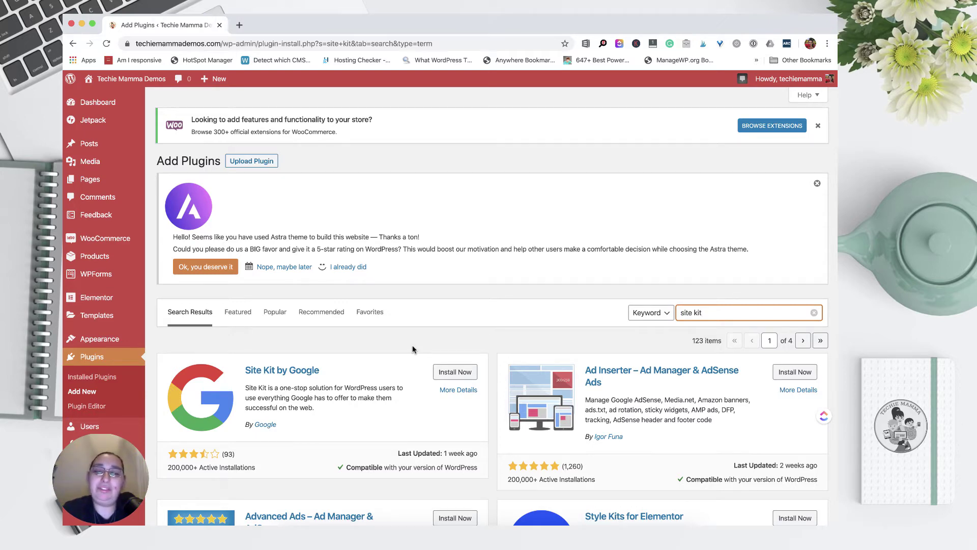
Install and activate the Site Kit by Google plugin.
scroll(413, 348, "down", 2)
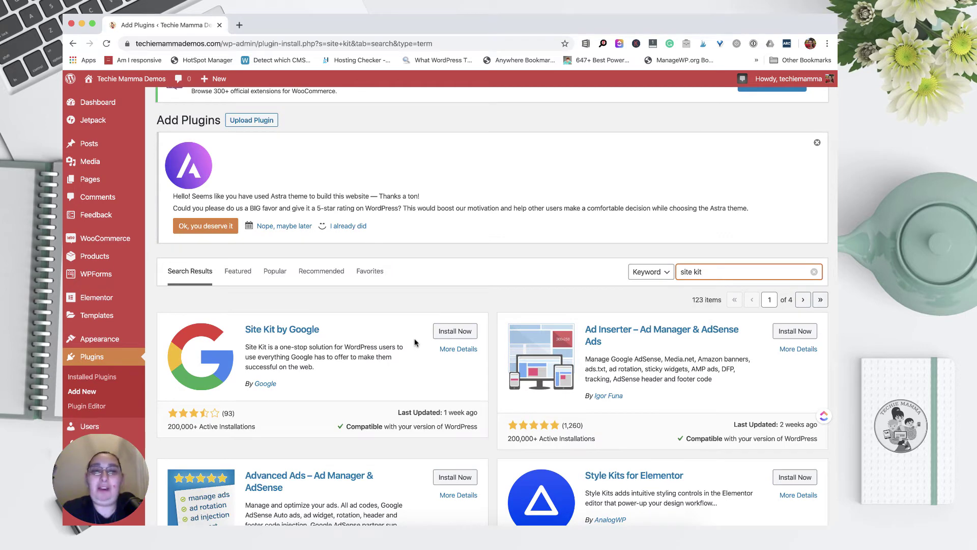
scroll(413, 346, "down", 2)
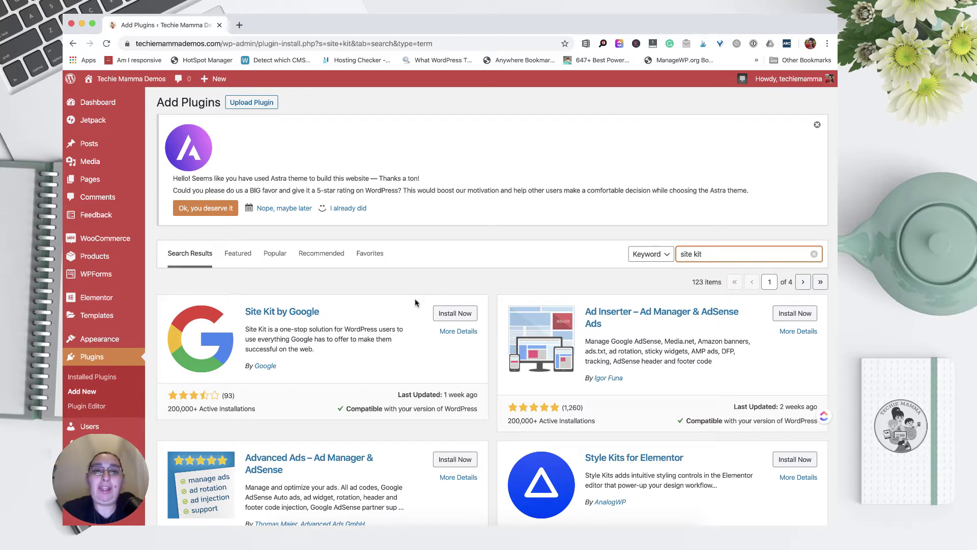
left_click(448, 315)
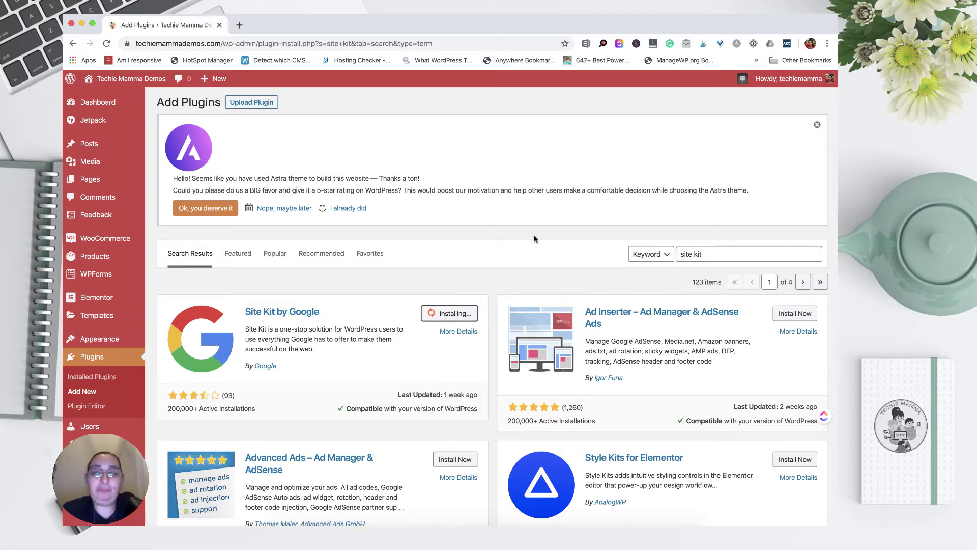
left_click(460, 314)
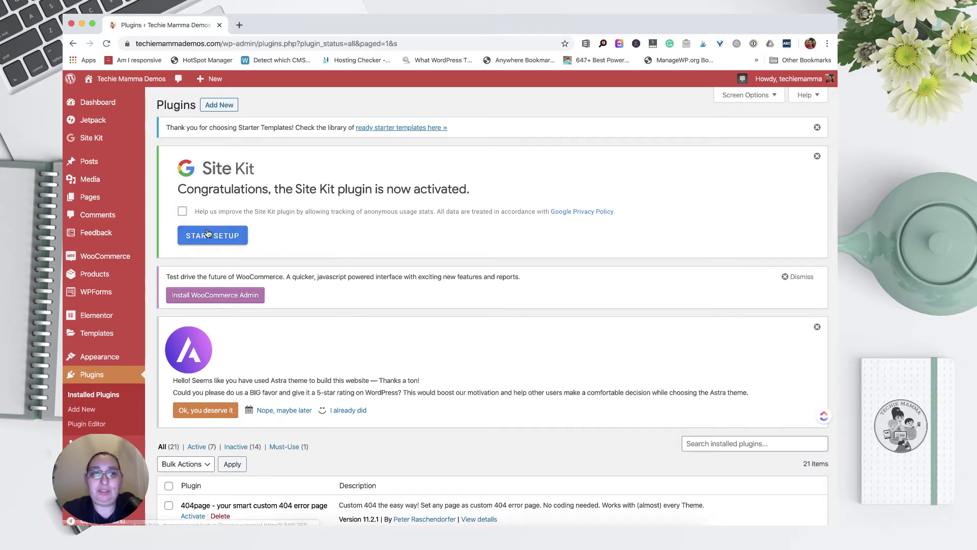
Complete the Site Kit setup by signing in with Google, verifying site ownership, allowing account data access and setting up Search Console.
left_click(207, 234)
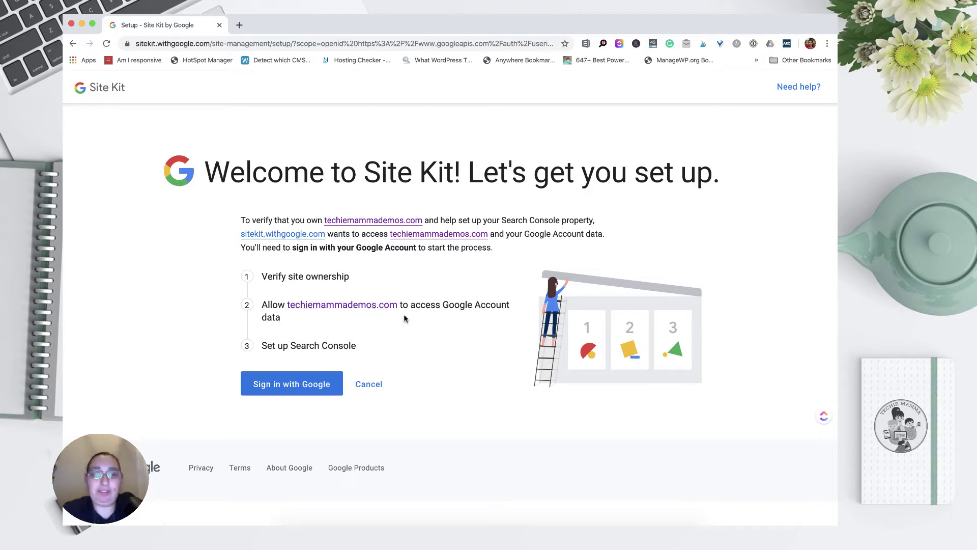
left_click(298, 385)
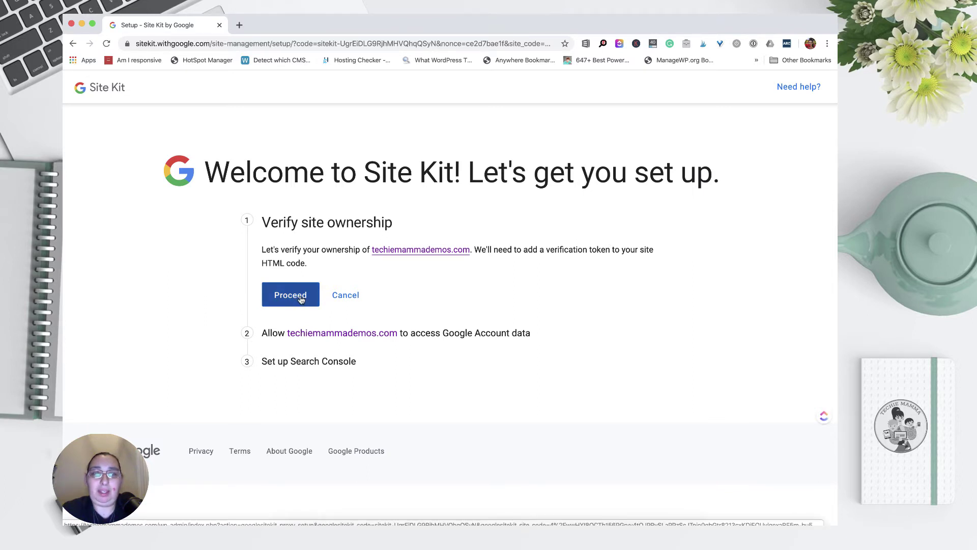
left_click(287, 299)
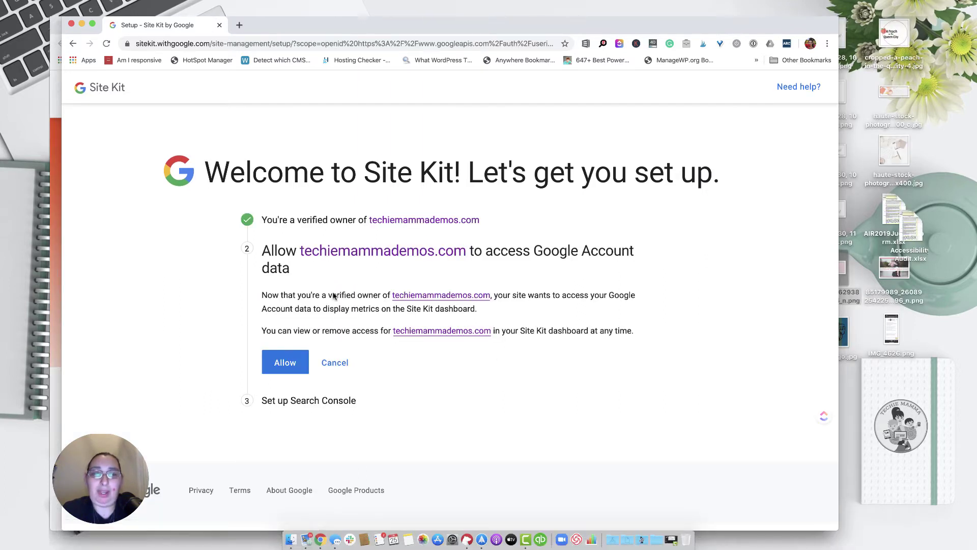
left_click(297, 359)
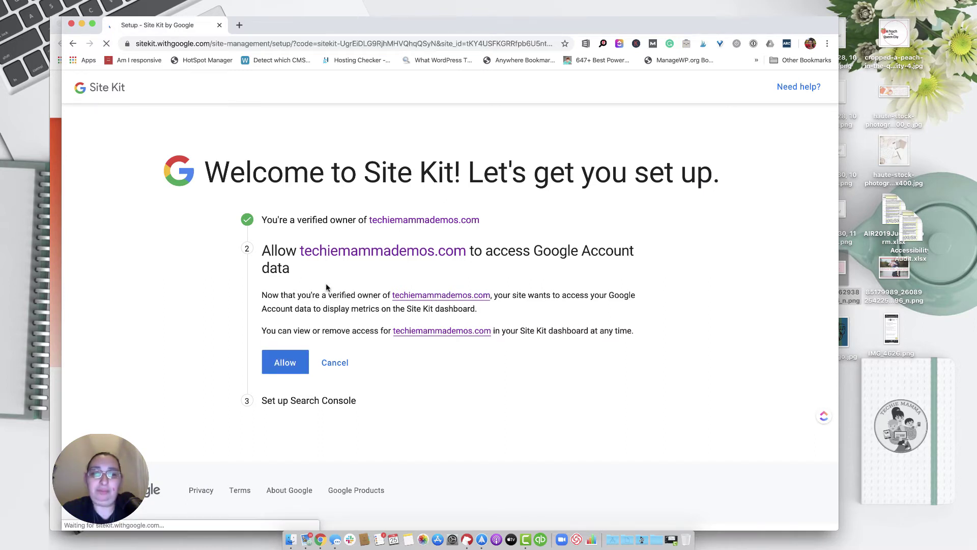
left_click(291, 342)
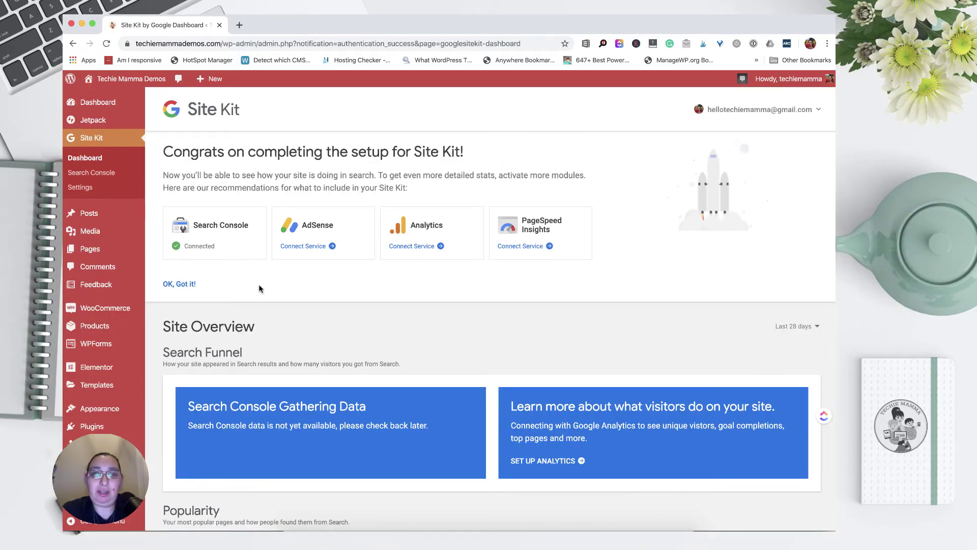
Start connecting the Analytics service from the Site Kit dashboard and allow Site Kit the requested Google account access.
scroll(258, 285, "down", 5)
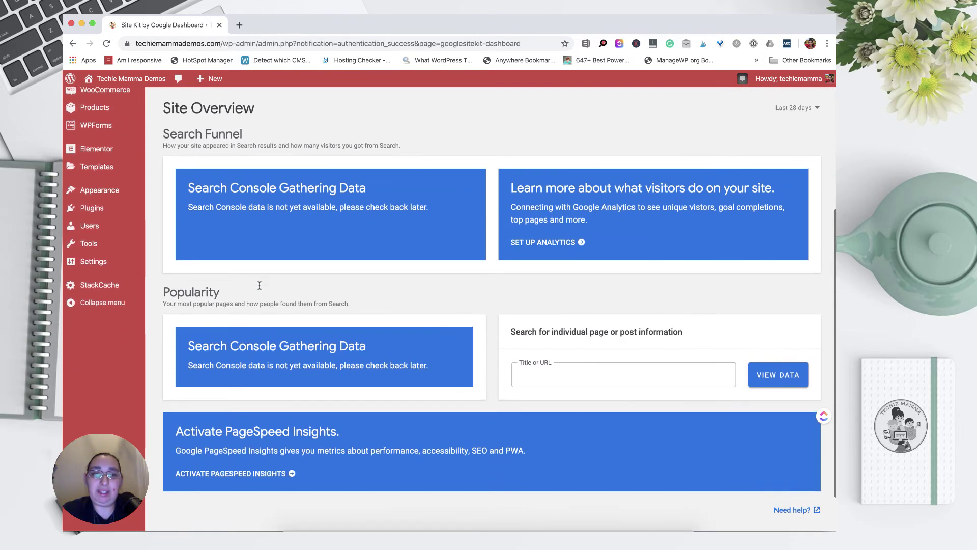
scroll(259, 287, "up", 6)
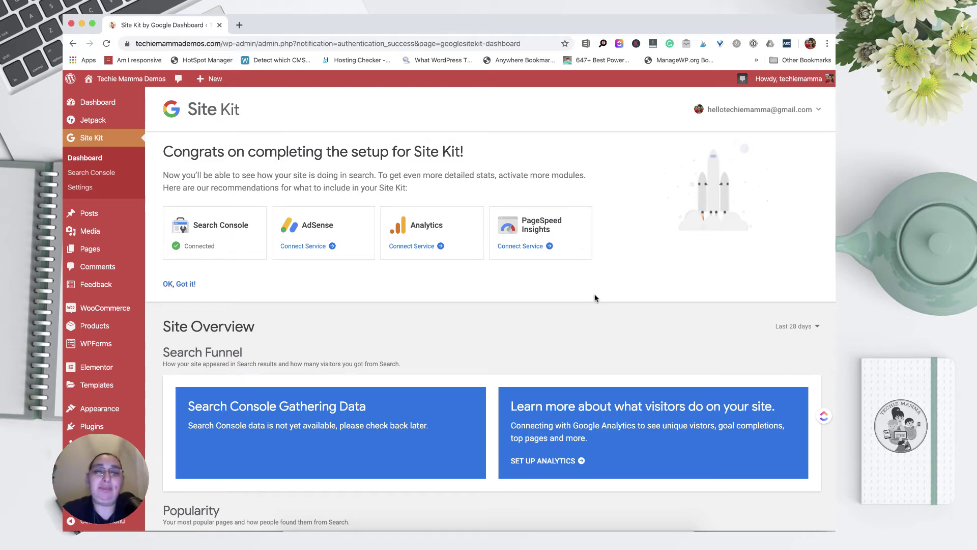
left_click(416, 246)
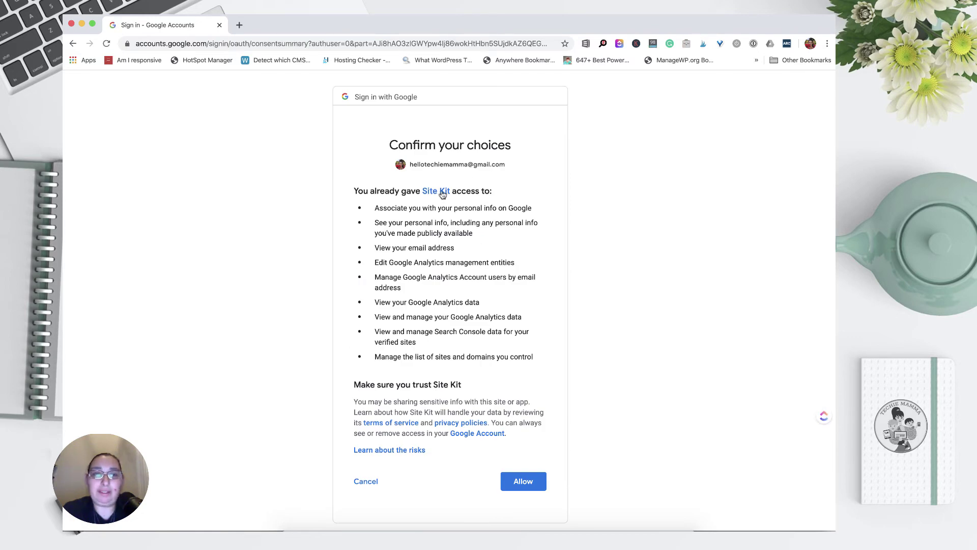
left_click(520, 485)
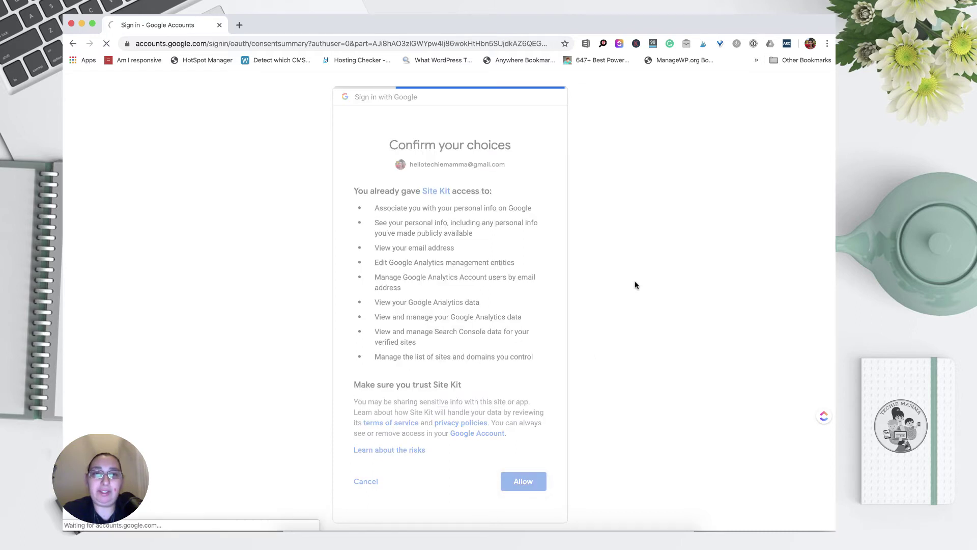
Configure Analytics with the Techie Mamma account, a new property and a new profile as the view.
left_click(263, 250)
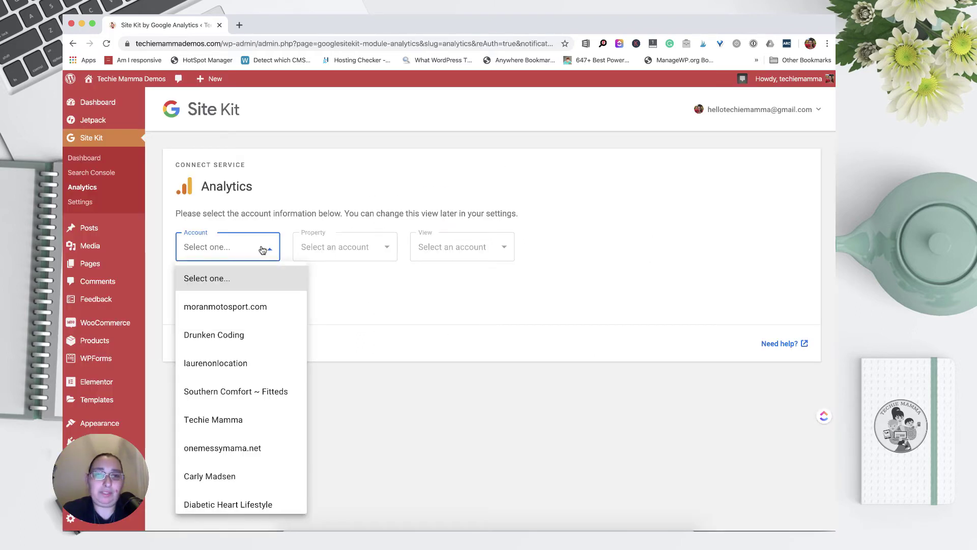
scroll(259, 353, "down", 1)
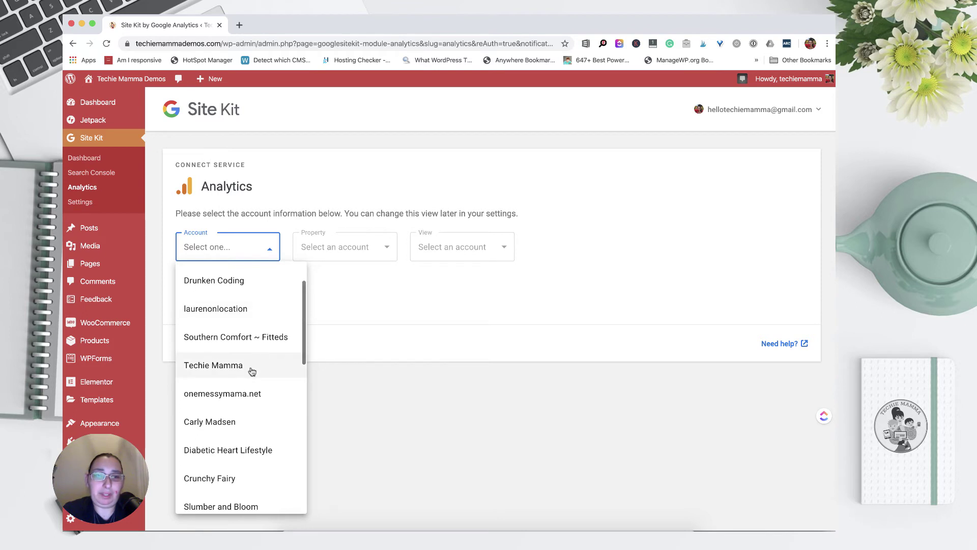
left_click(250, 367)
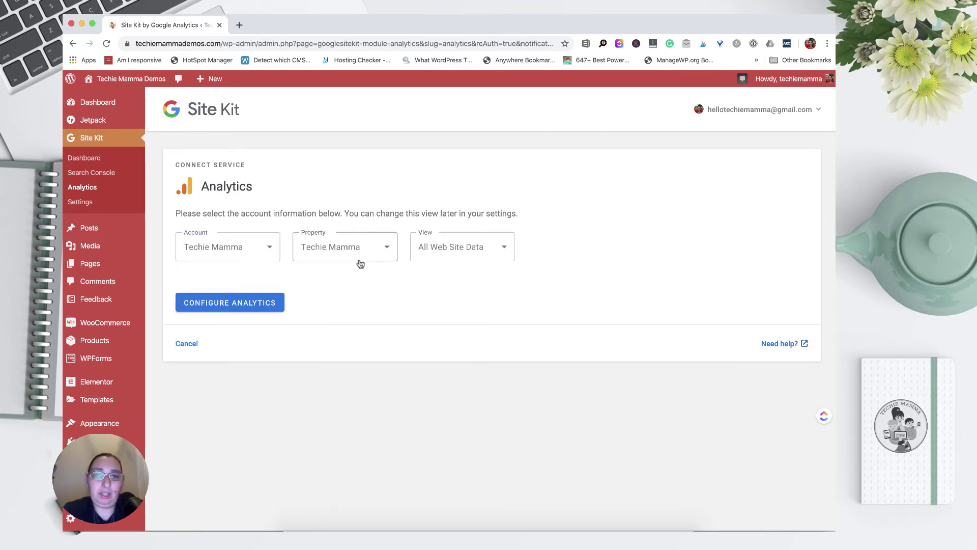
left_click(356, 259)
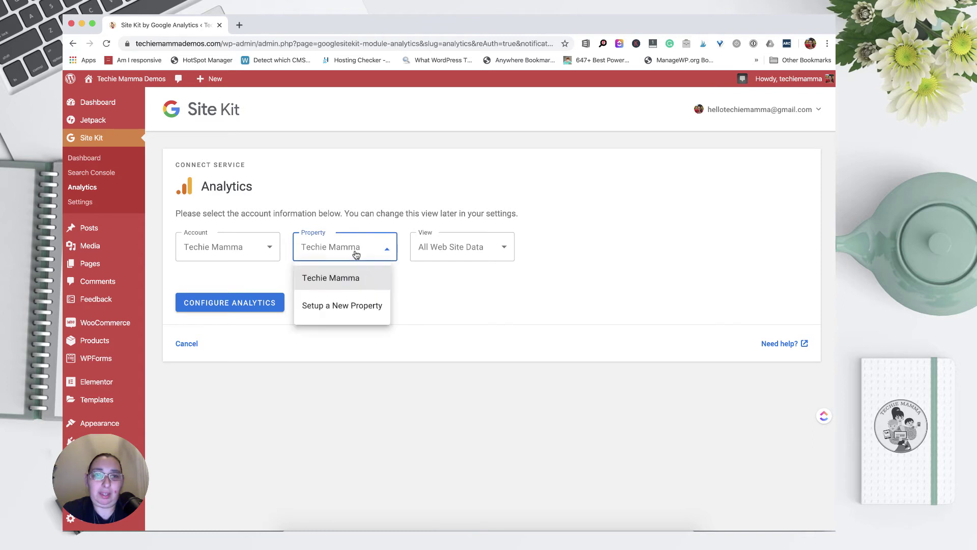
left_click(357, 314)
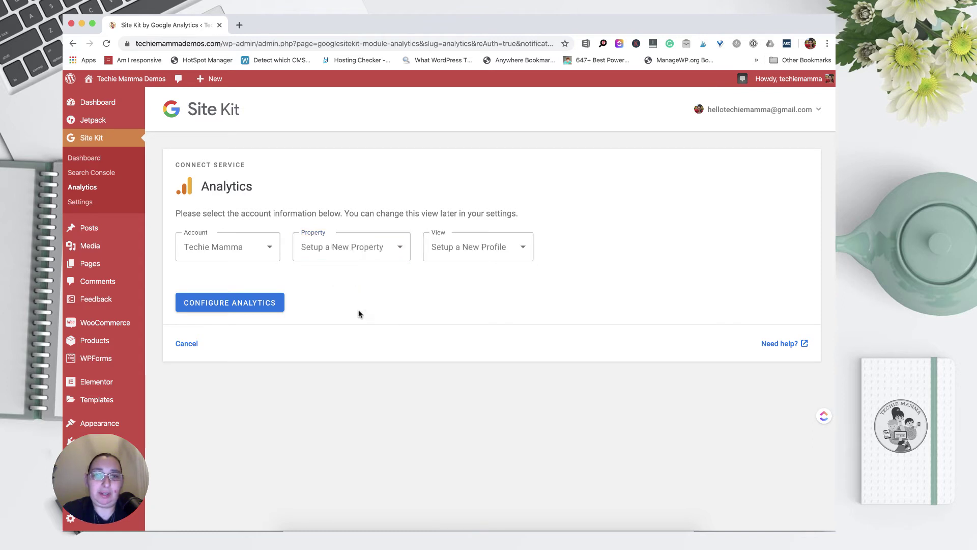
left_click(517, 252)
left_click(493, 248)
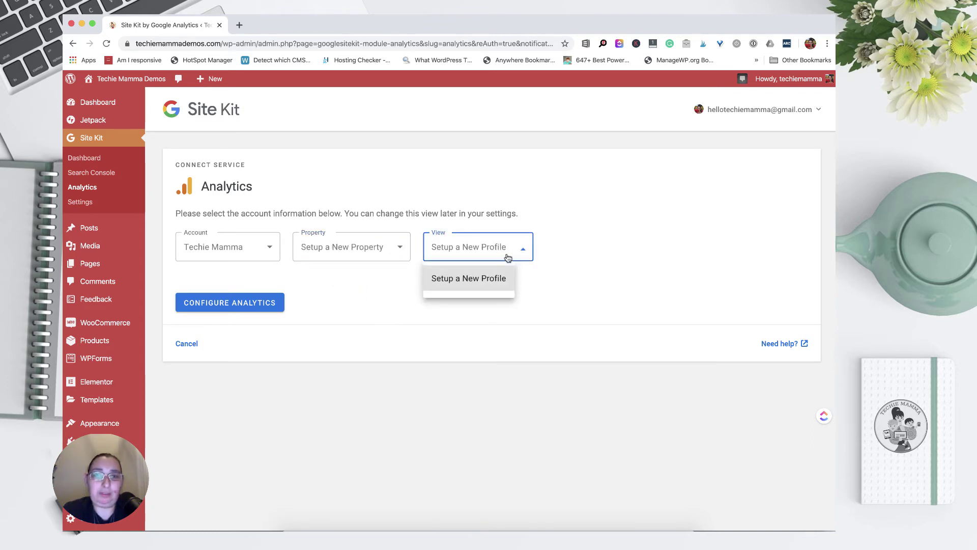
left_click(546, 266)
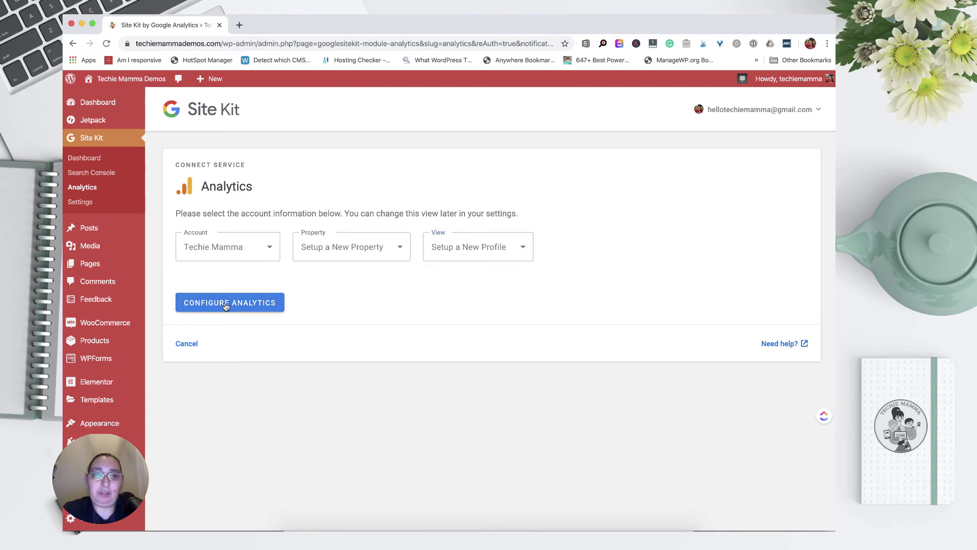
left_click(225, 305)
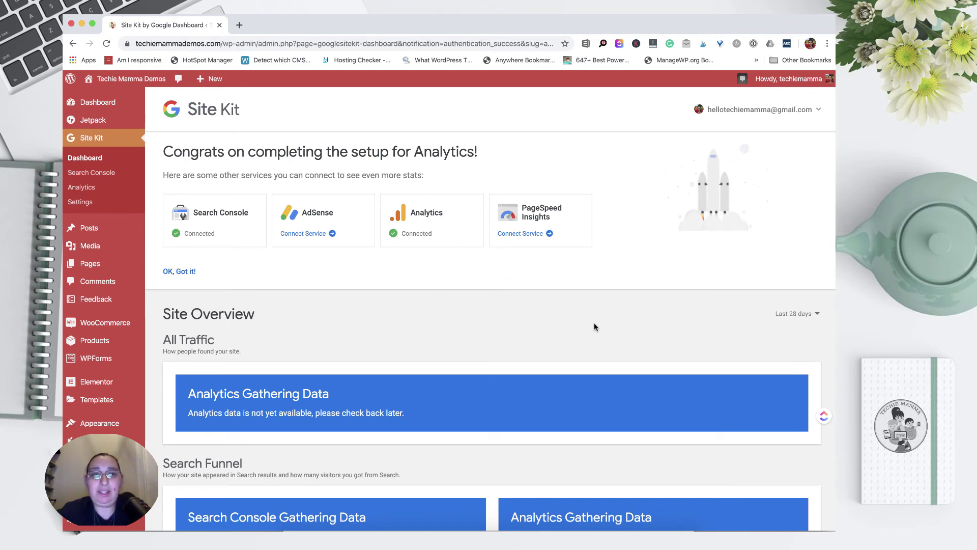
Open techiemamma.com in a new browser tab and go to its WordPress admin dashboard.
scroll(594, 327, "down", 3)
scroll(594, 327, "up", 3)
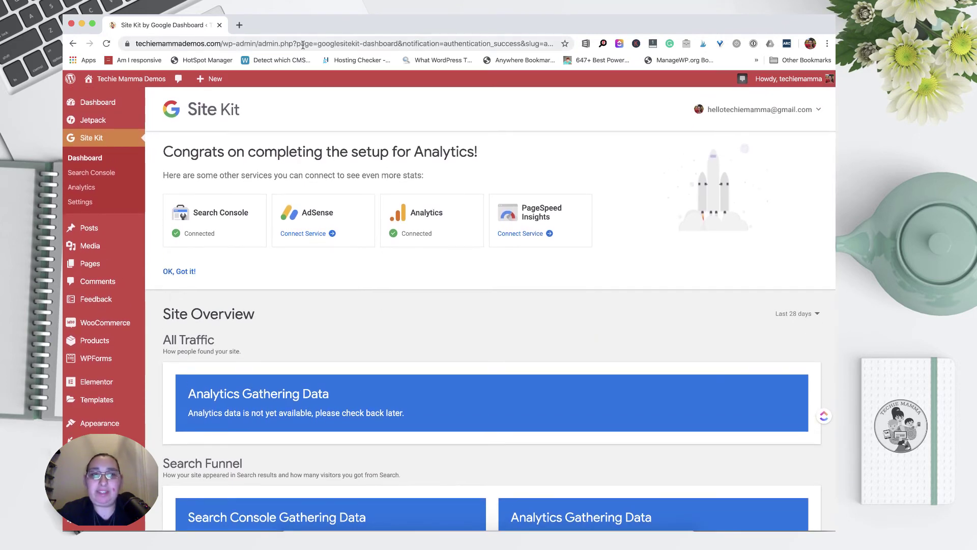
left_click(239, 24)
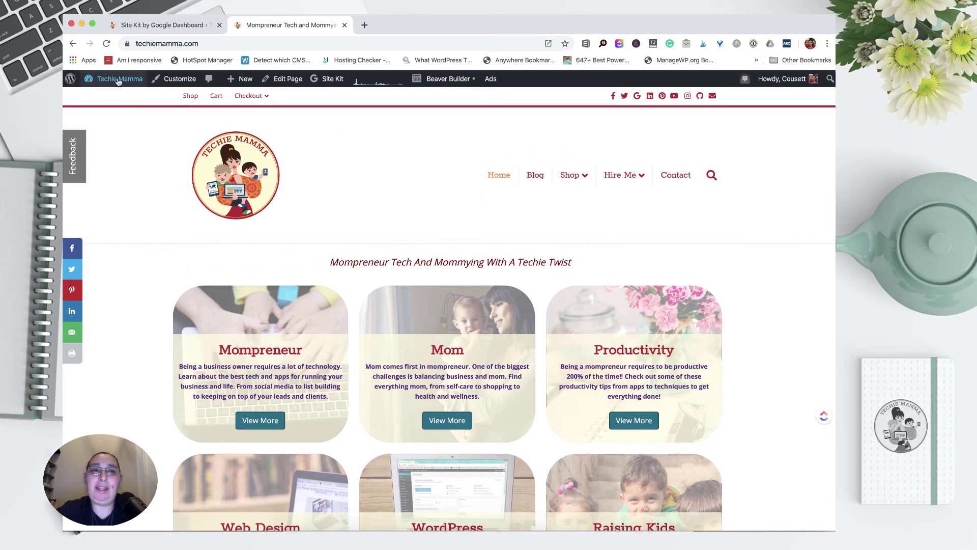
left_click(109, 96)
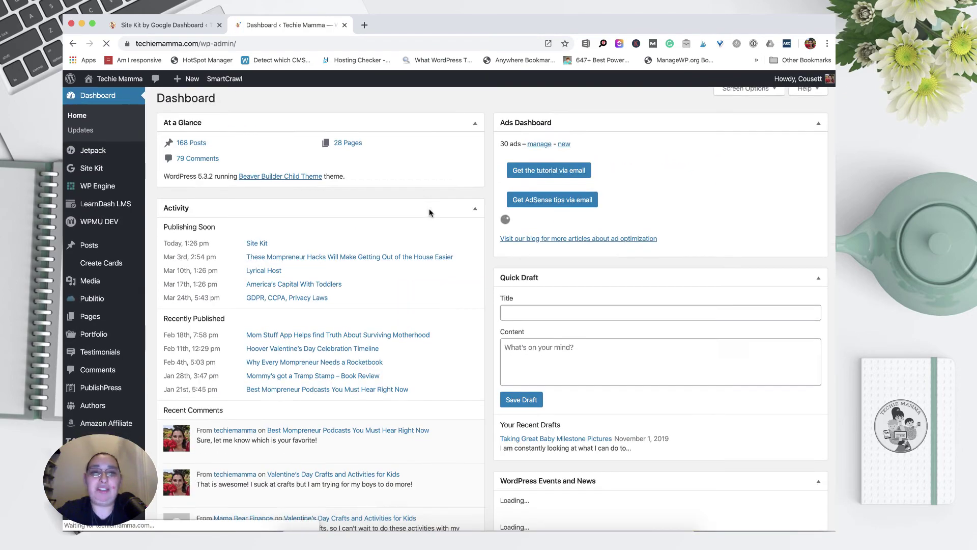
Examine the Site Kit Summary on the techiemamma.com dashboard, including visitor metrics and top content over the last 28 days.
scroll(430, 210, "down", 5)
scroll(430, 210, "down", 6)
scroll(430, 210, "up", 1)
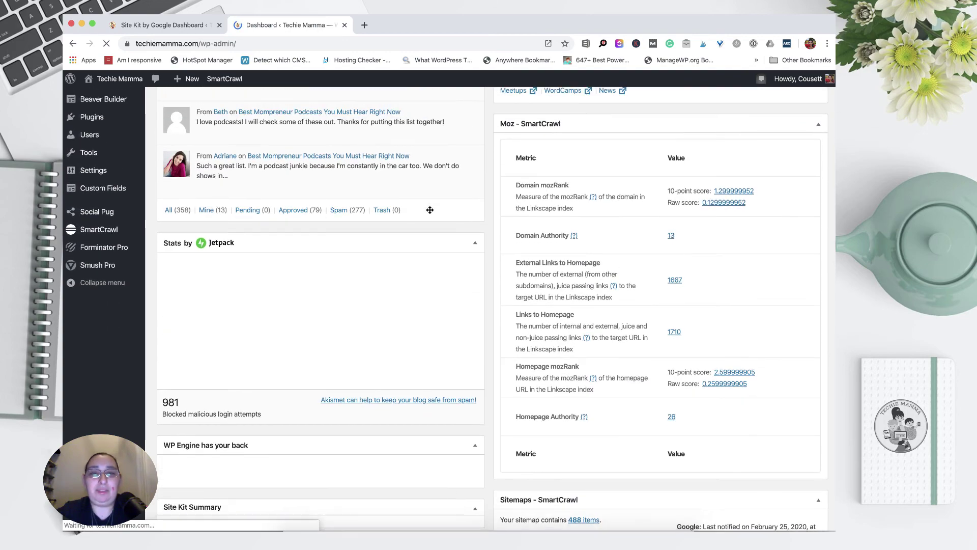
scroll(430, 210, "down", 7)
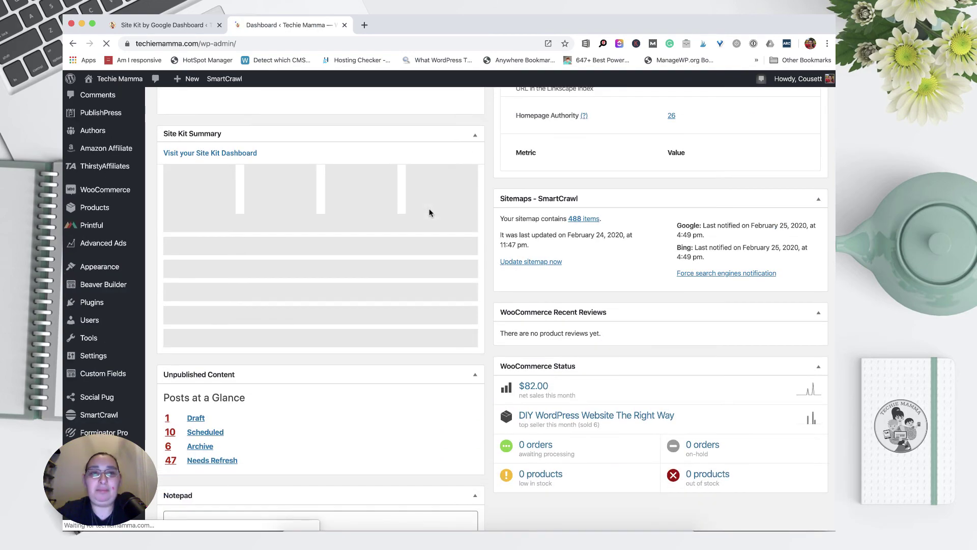
scroll(429, 212, "up", 3)
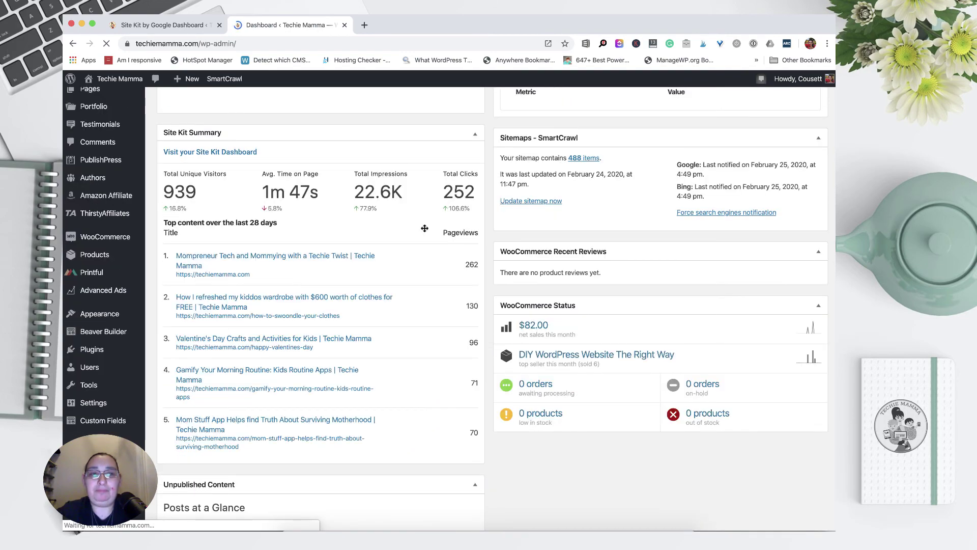
scroll(270, 240, "up", 2)
scroll(274, 239, "down", 2)
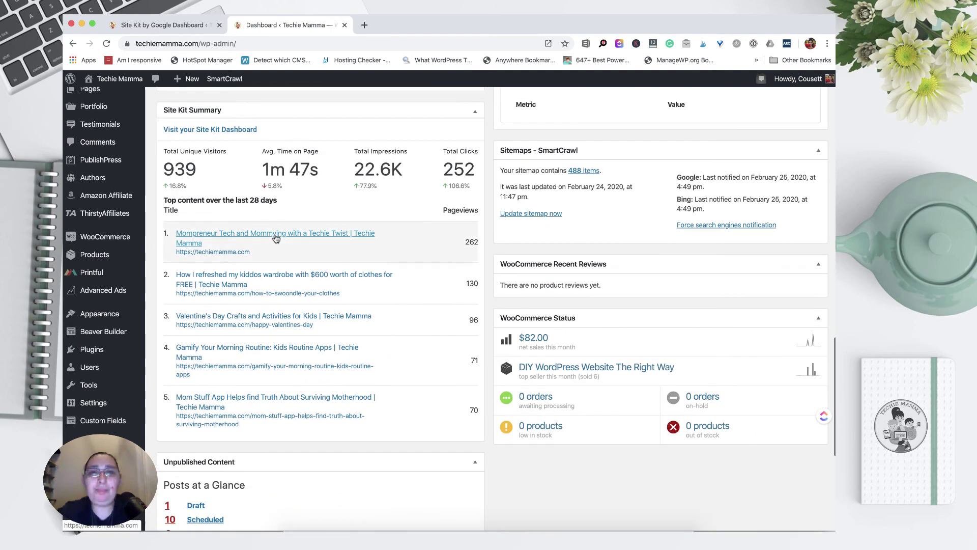
scroll(276, 239, "up", 1)
scroll(275, 238, "down", 4)
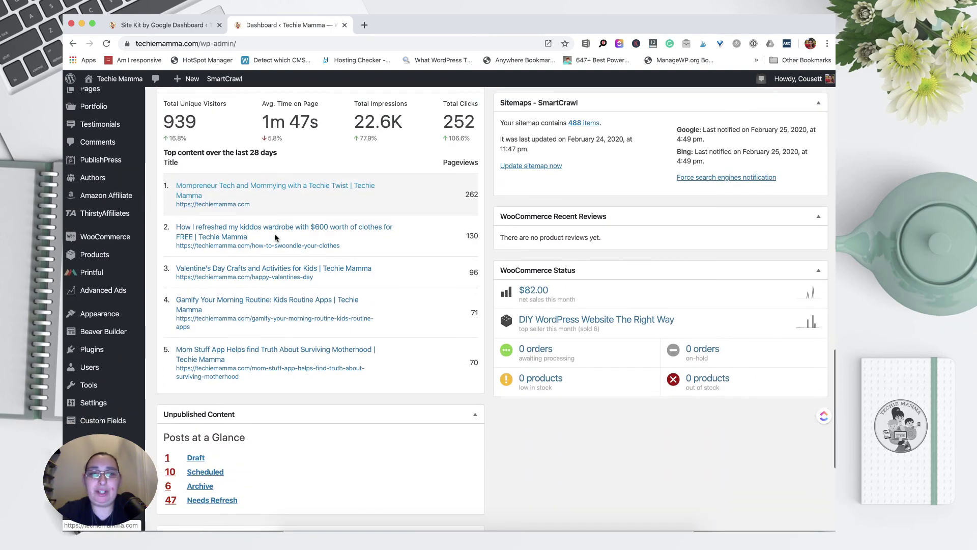
scroll(275, 237, "up", 15)
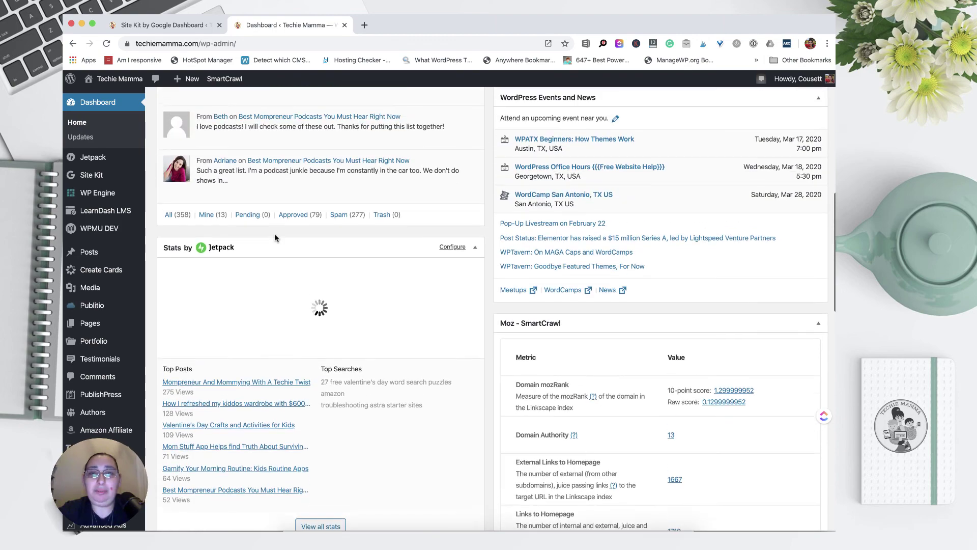
scroll(275, 237, "up", 10)
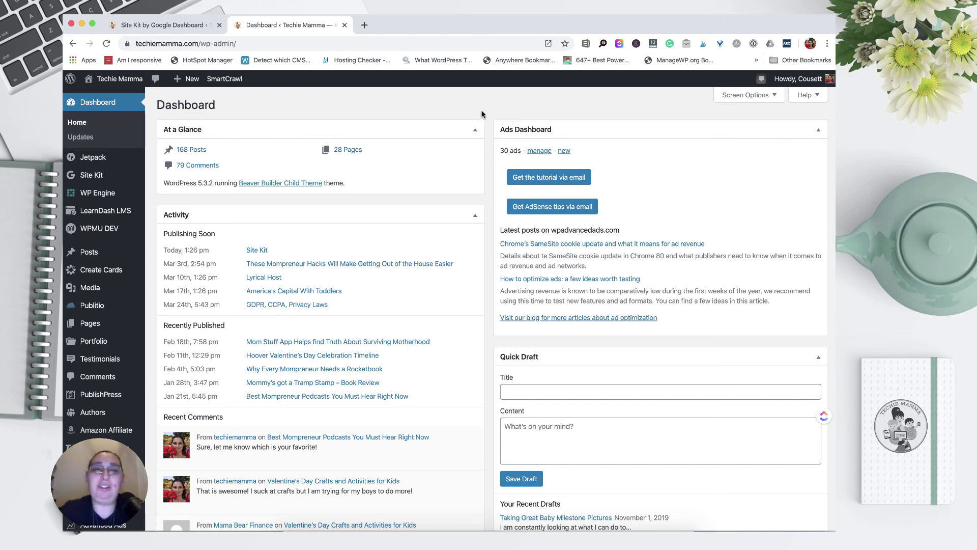
Return to the demo site's Site Kit dashboard and review its overview sections and connectable services.
left_click(172, 26)
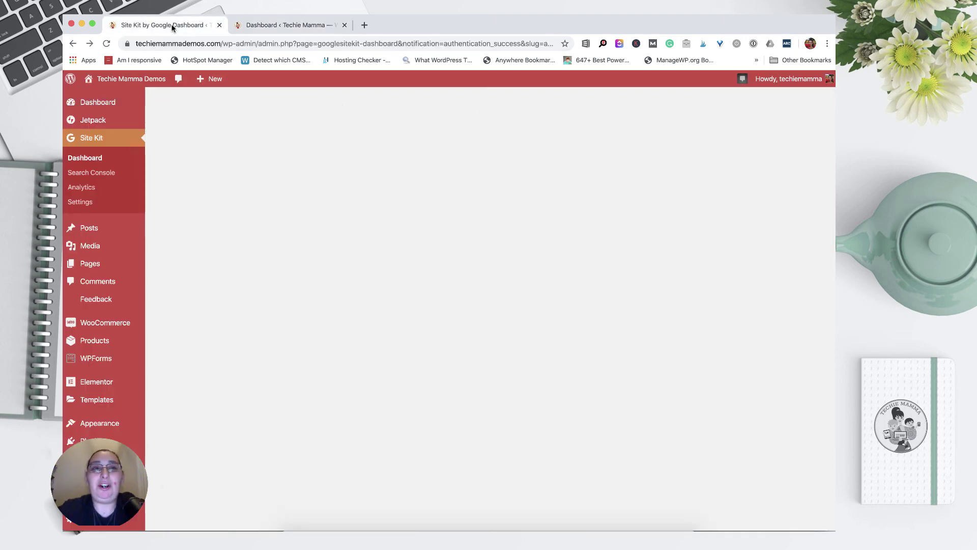
scroll(370, 121, "down", 8)
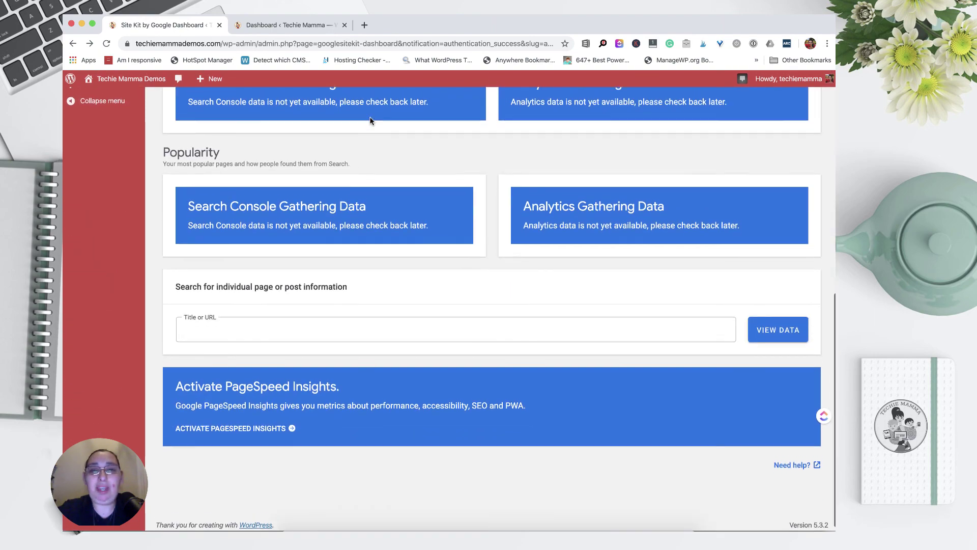
scroll(370, 121, "up", 5)
scroll(370, 121, "up", 4)
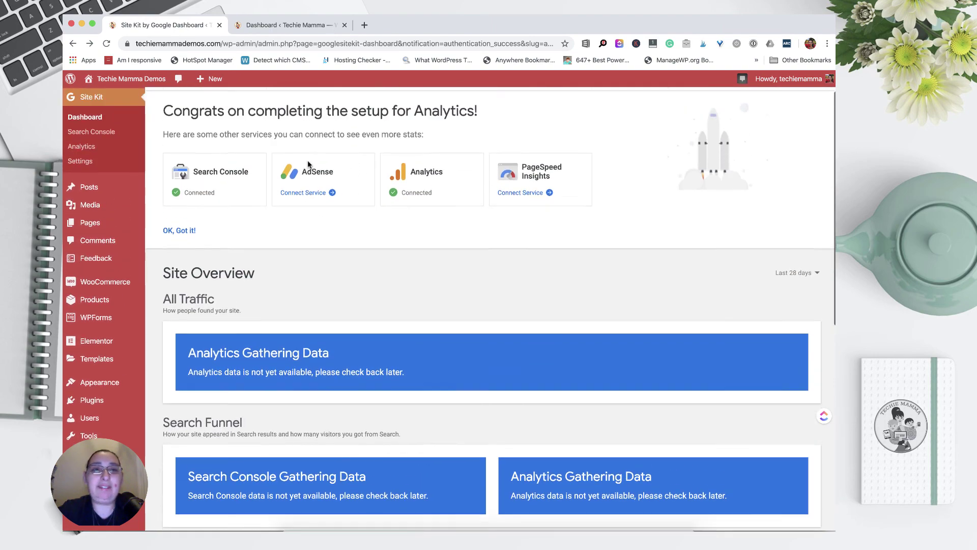